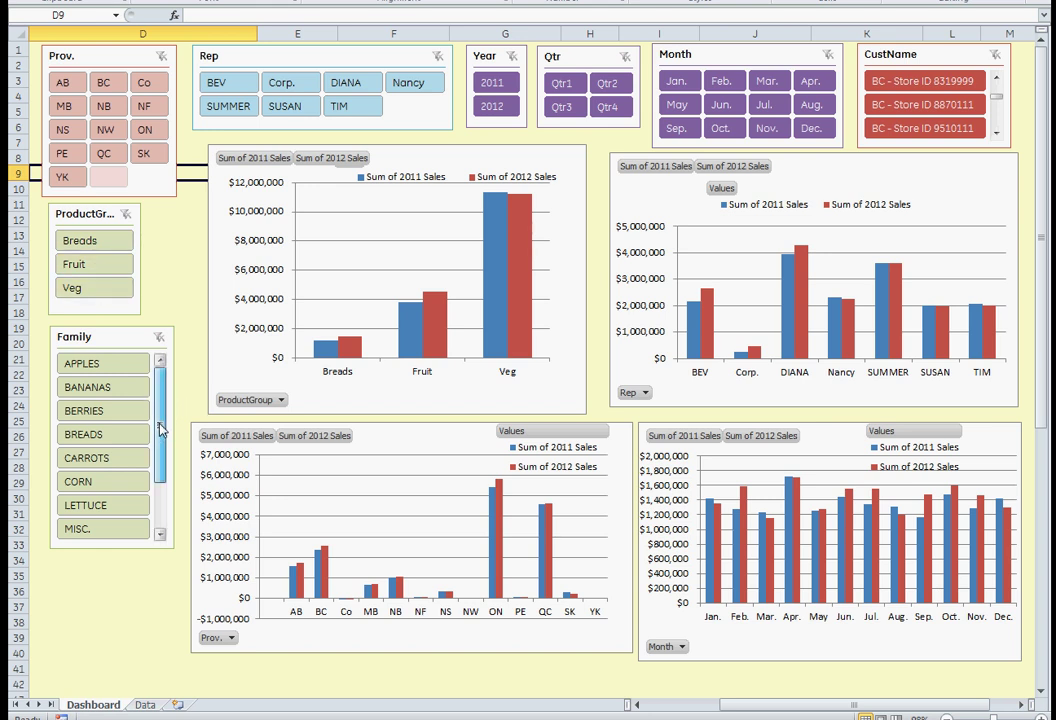
# Scroll down the Family slicer list on the Dashboard sheet.
pyautogui.moveTo(162, 428); pyautogui.dragTo(172, 381)
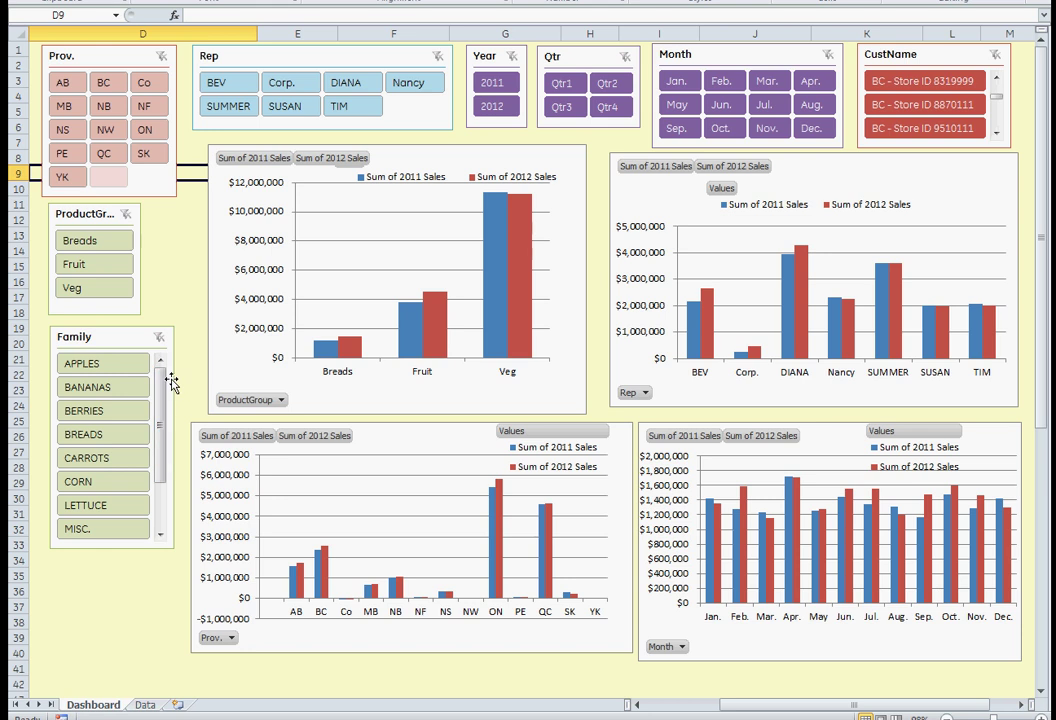
# Browse the raw sales table on the Data sheet, then go back to the Dashboard sheet.
pyautogui.click(146, 705)
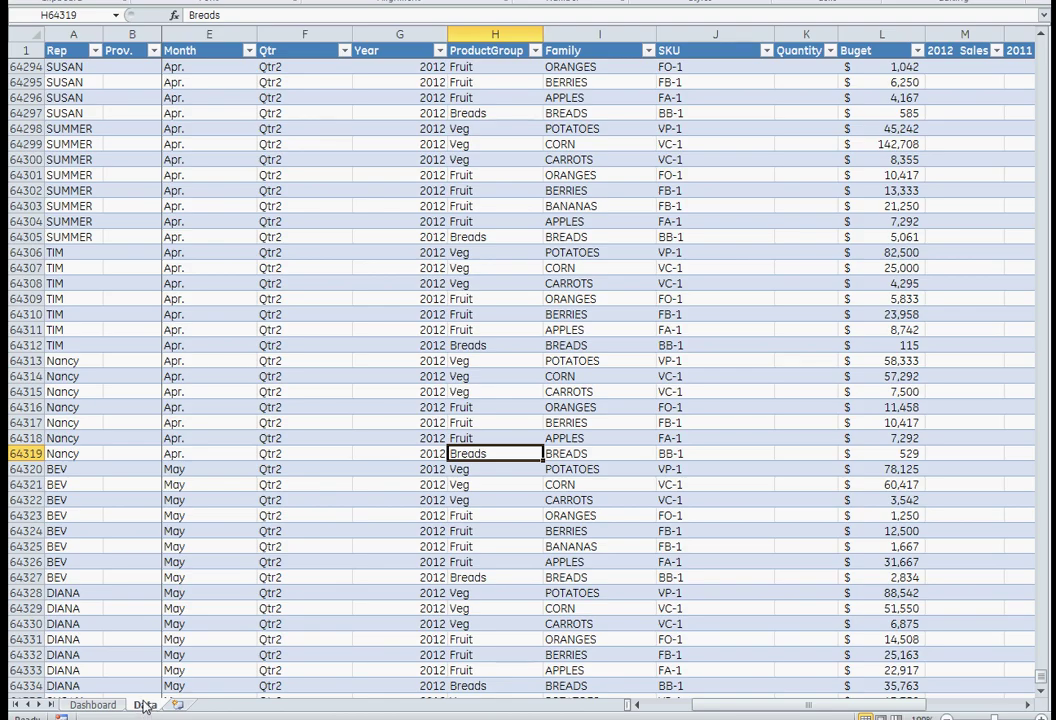
pyautogui.moveTo(872, 707); pyautogui.dragTo(818, 707)
pyautogui.press('pageup')
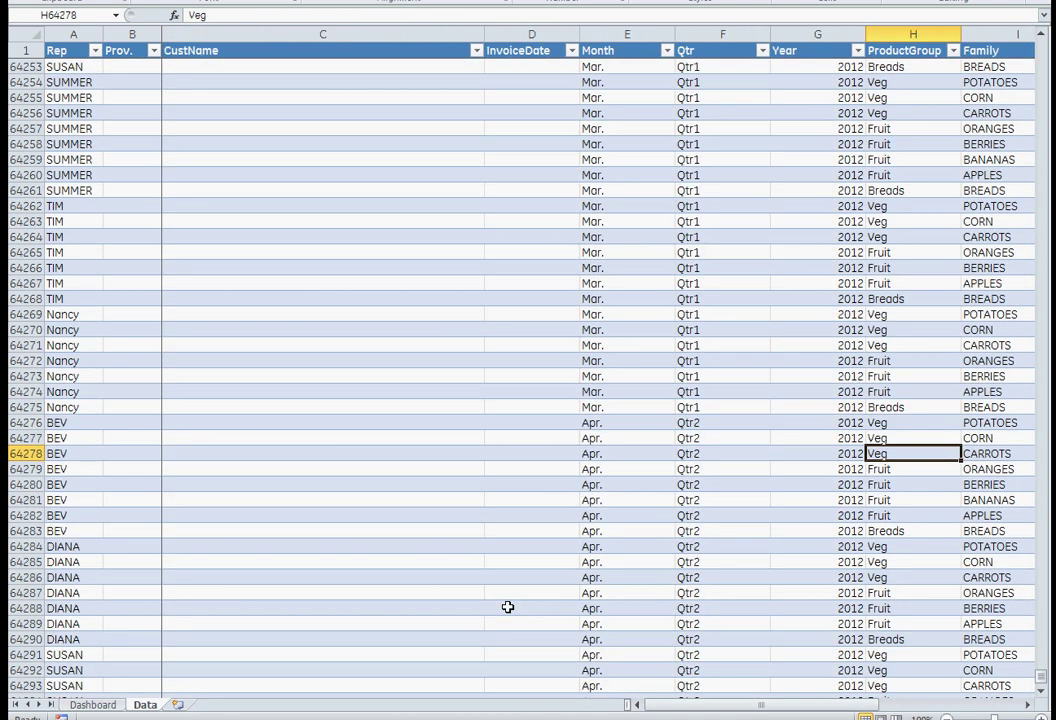
pyautogui.click(93, 704)
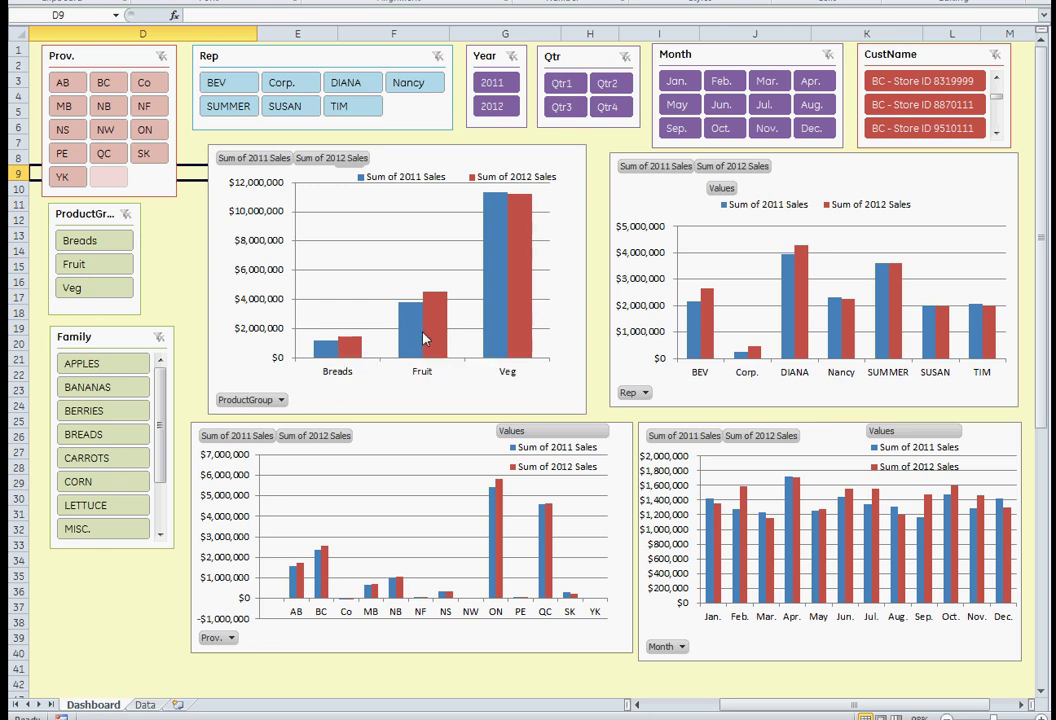
pyautogui.moveTo(489, 345)
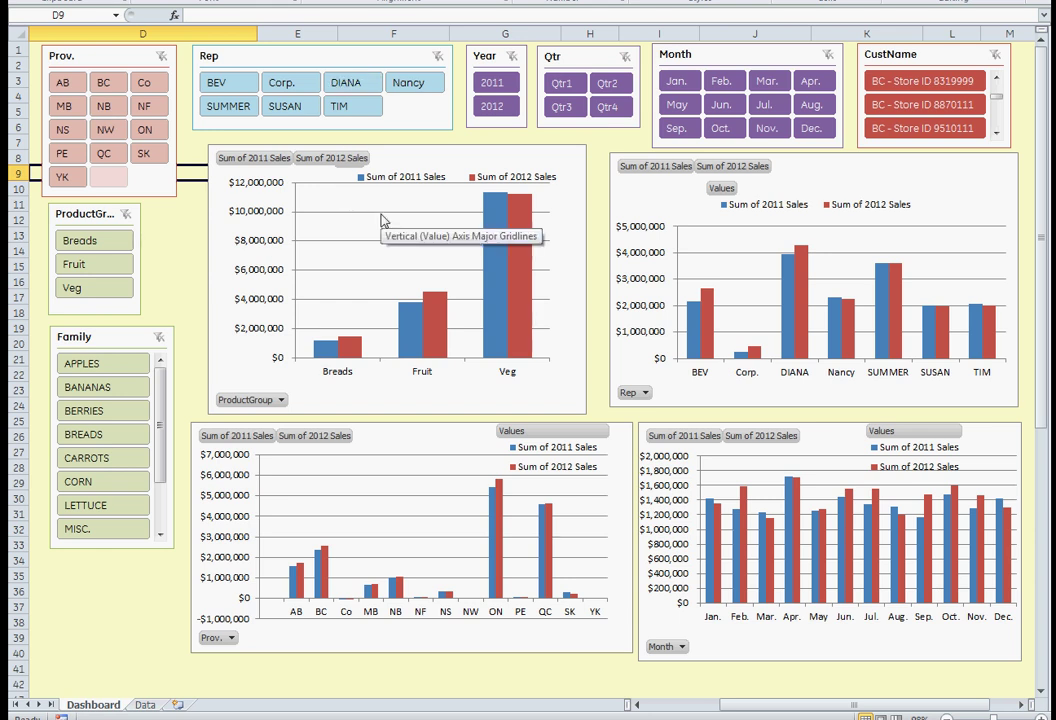
pyautogui.click(347, 56)
pyautogui.rightClick(349, 58)
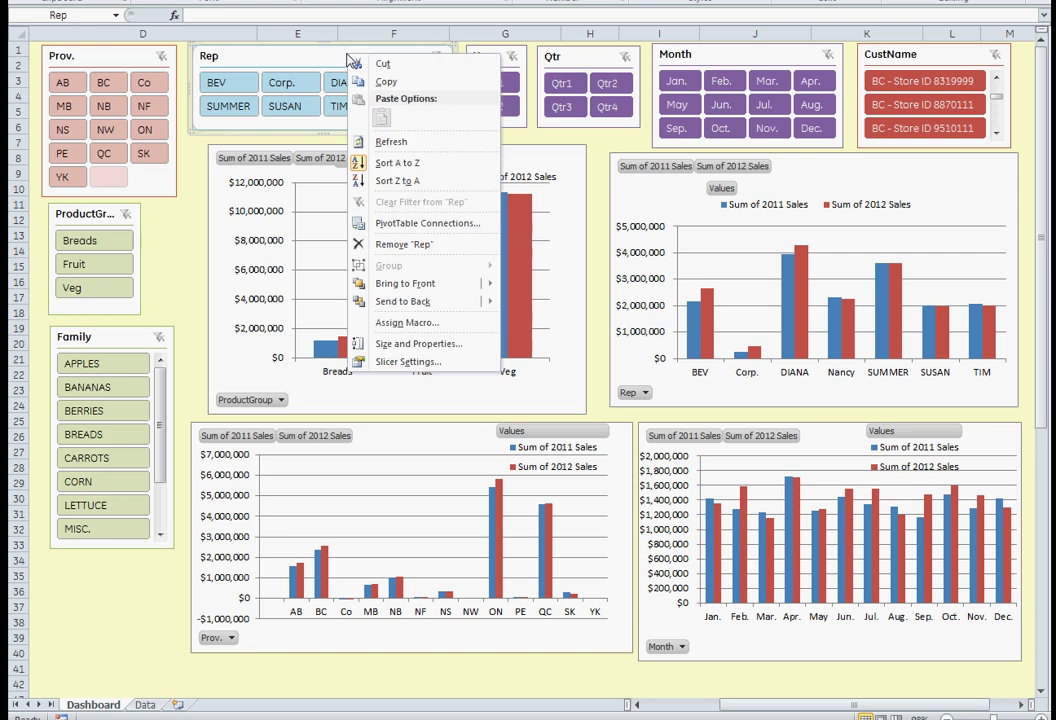
pyautogui.click(391, 232)
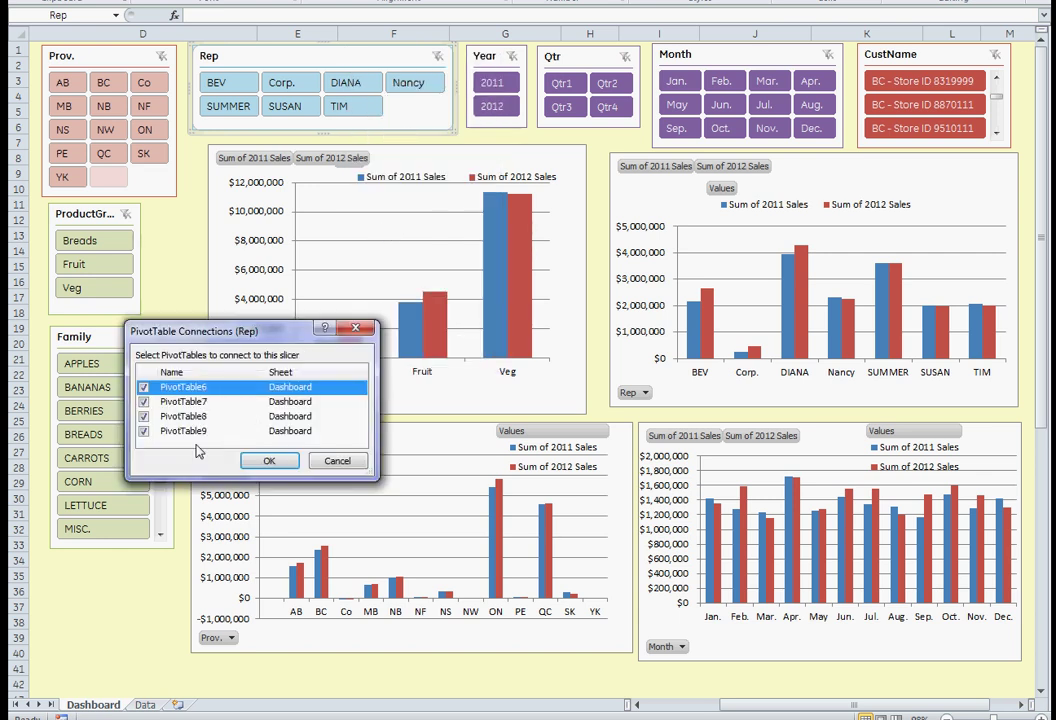
pyautogui.click(337, 461)
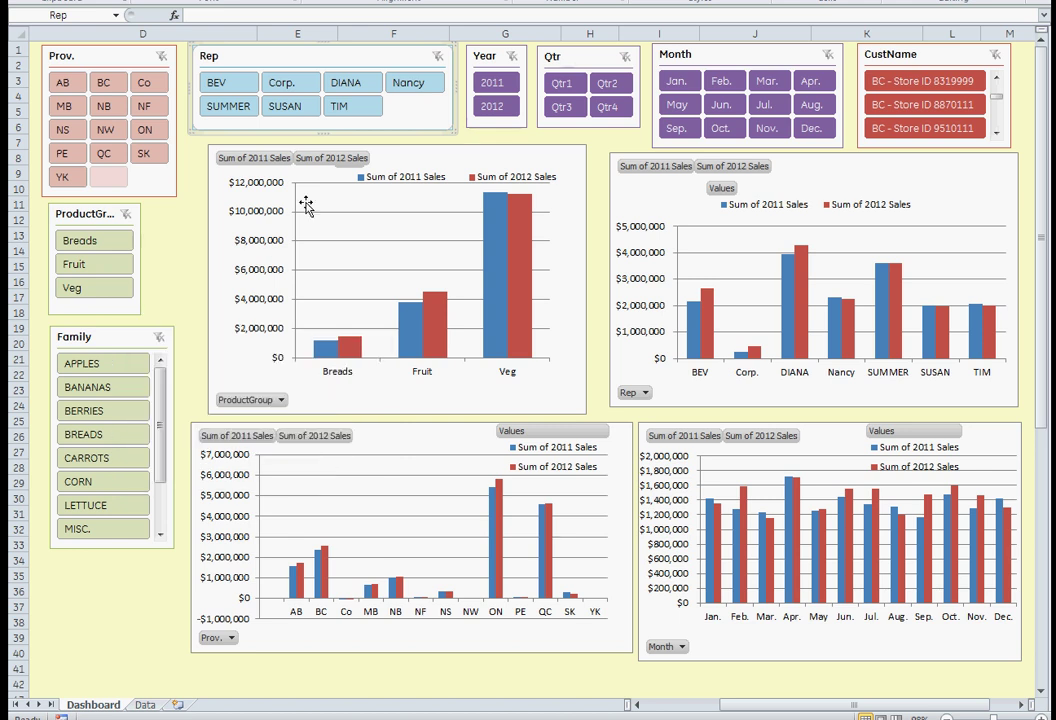
# Select TIM in the Rep slicer to filter all charts and slicers.
pyautogui.click(356, 108)
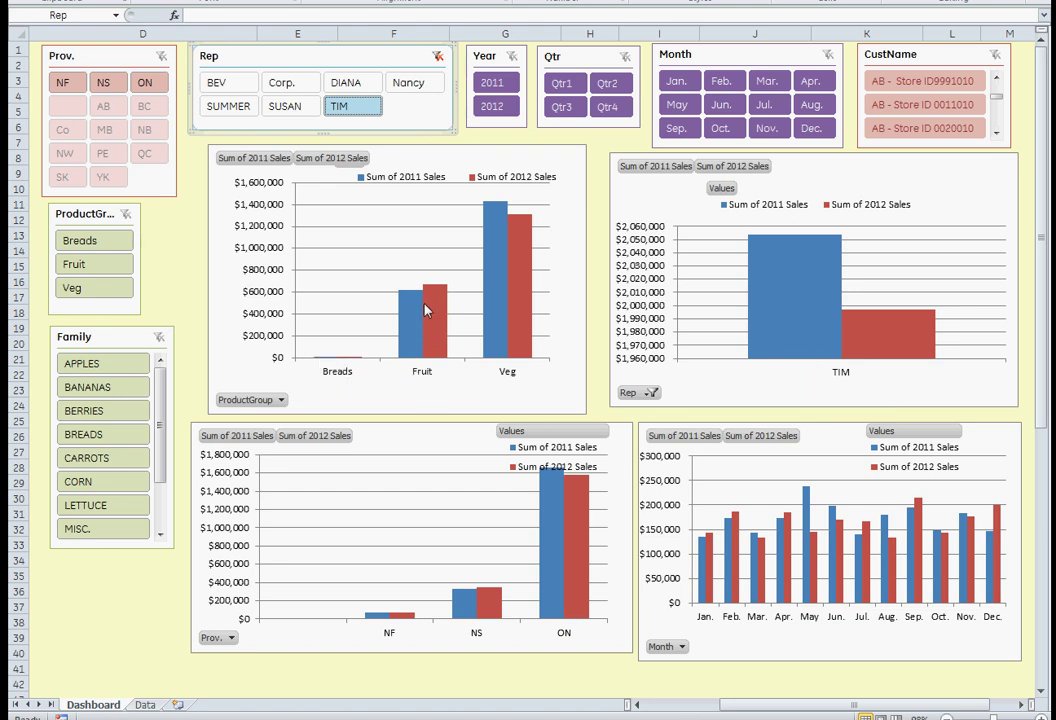
pyautogui.moveTo(499, 287)
pyautogui.moveTo(393, 622)
pyautogui.moveTo(953, 560)
# Scroll through the CustName slicer list.
pyautogui.click(997, 96)
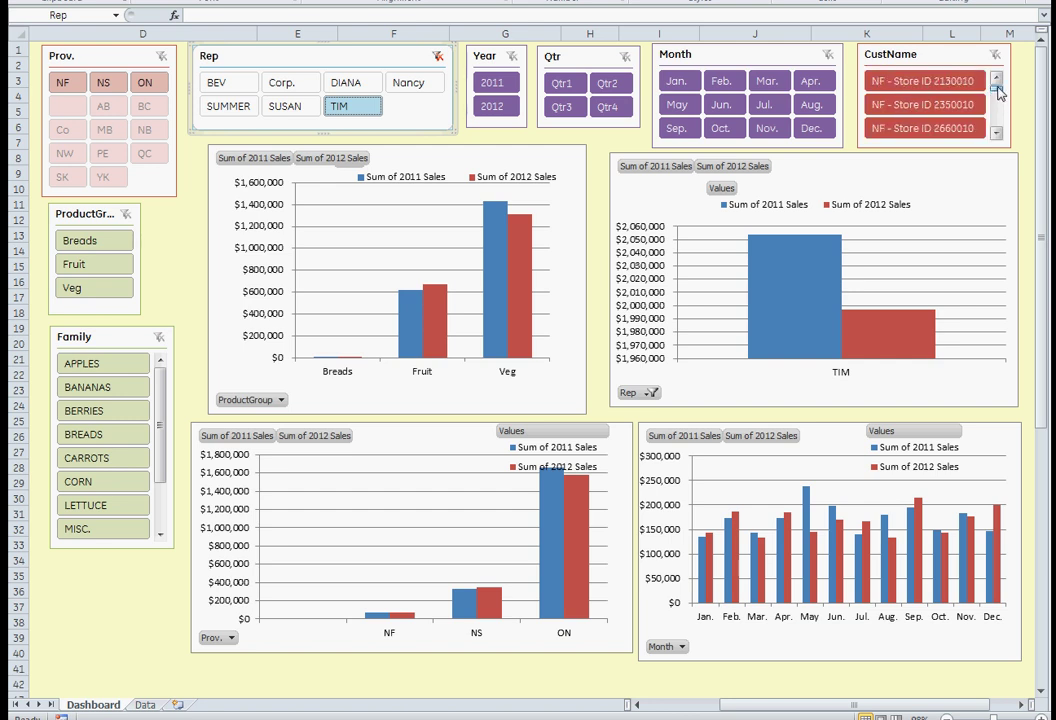
pyautogui.click(998, 100)
pyautogui.moveTo(998, 100); pyautogui.dragTo(1001, 92)
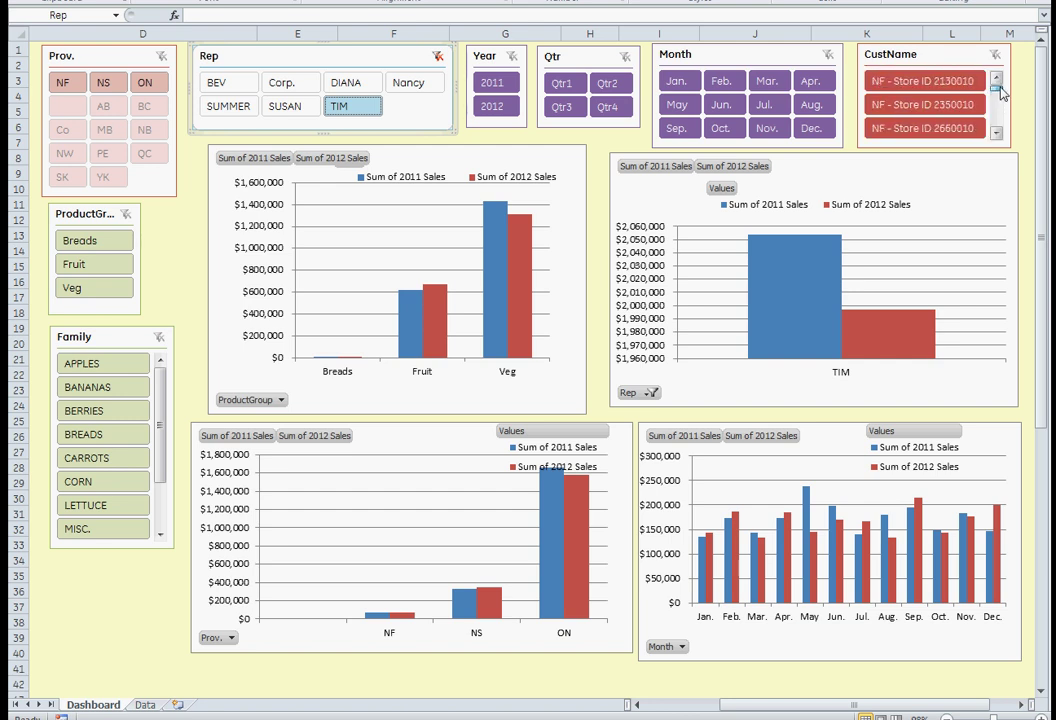
# Narrow the charts to Fruit, year 2012 and Qtr4 using the slicers.
pyautogui.click(98, 270)
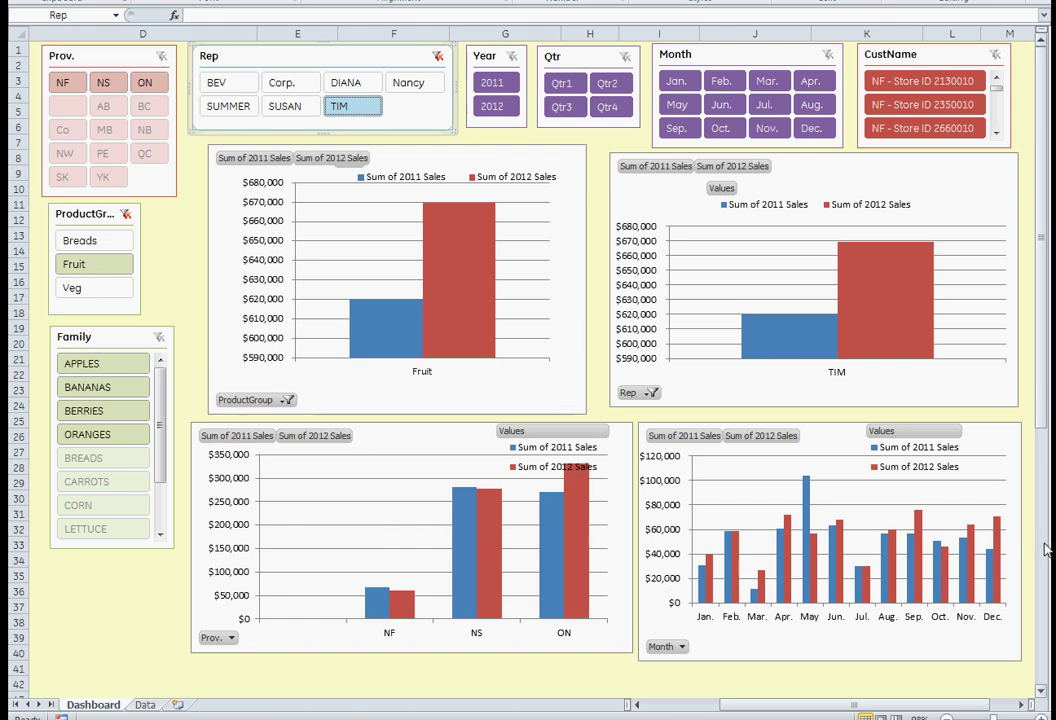
pyautogui.click(500, 107)
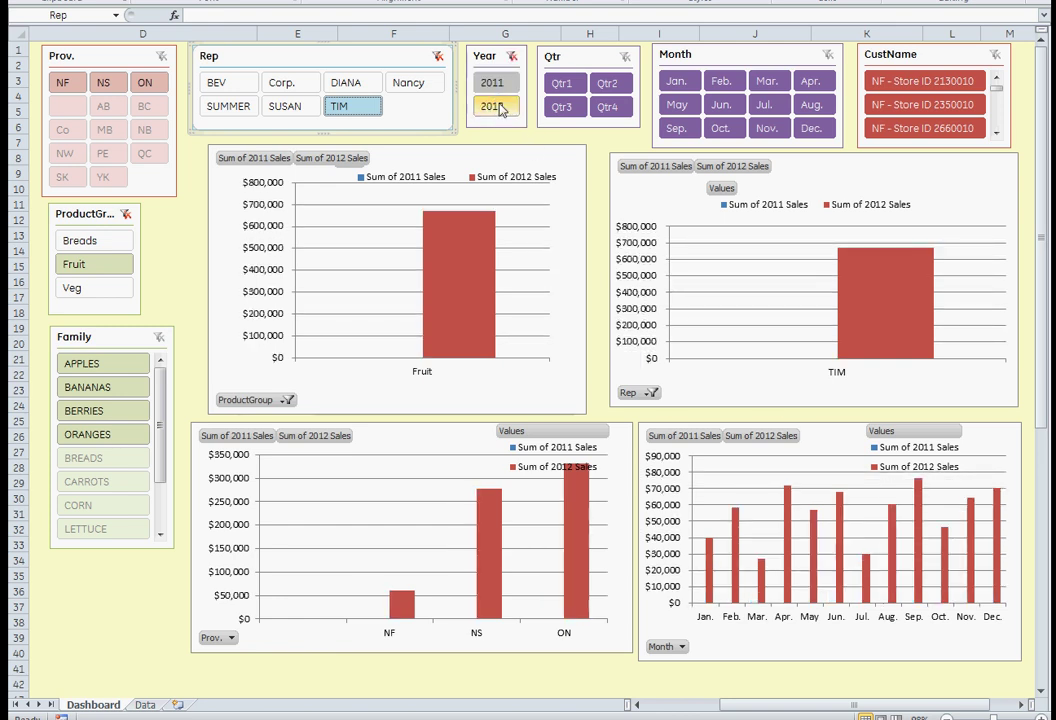
pyautogui.click(610, 108)
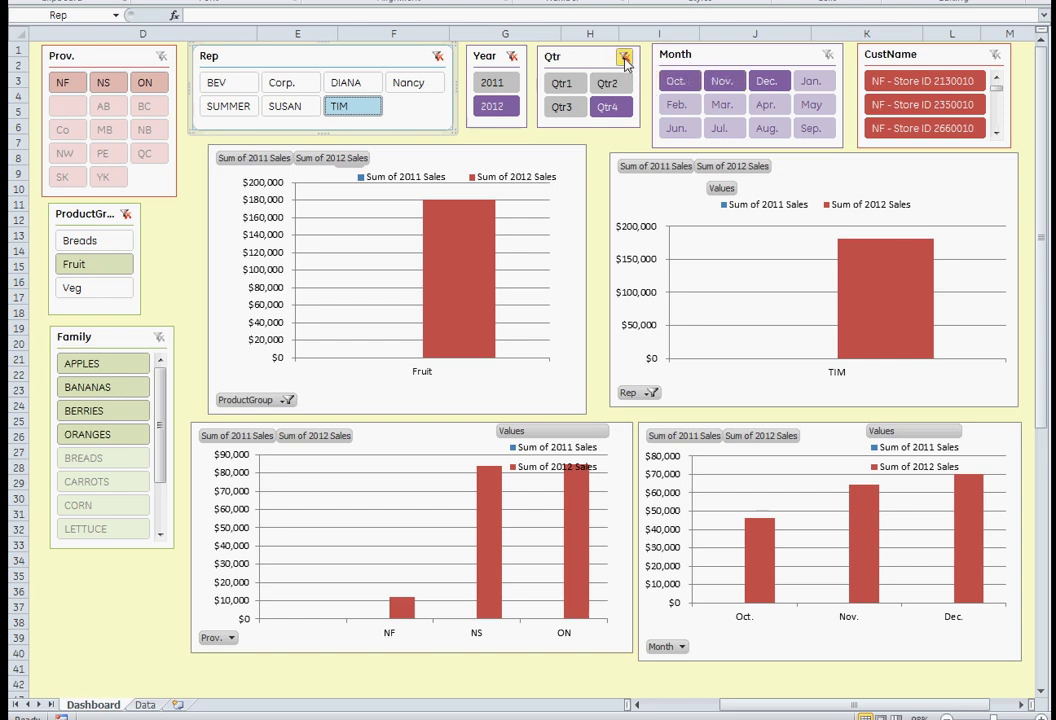
# Clear the Qtr, Year, Rep and ProductGroup slicer filters.
pyautogui.click(625, 59)
pyautogui.click(512, 57)
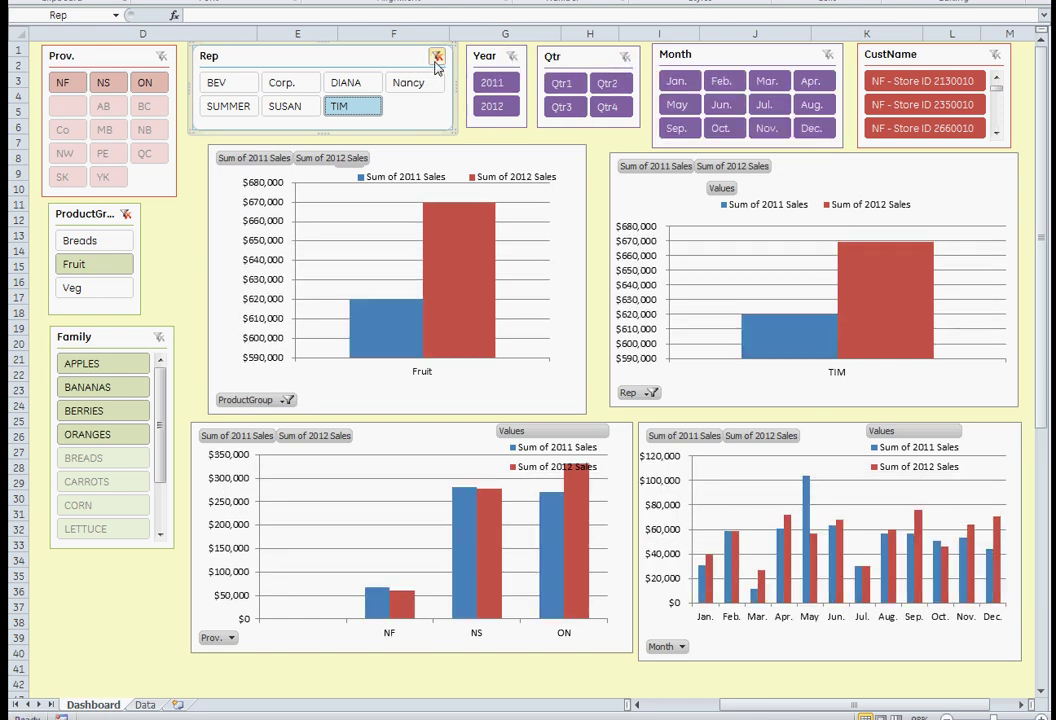
pyautogui.click(436, 57)
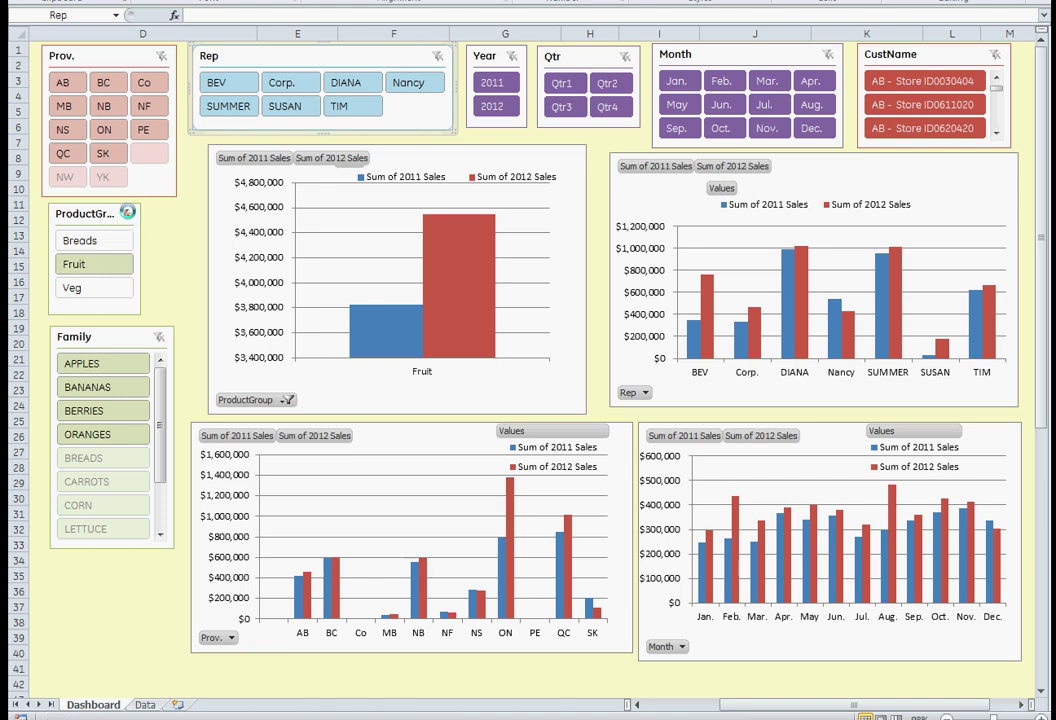
pyautogui.click(128, 212)
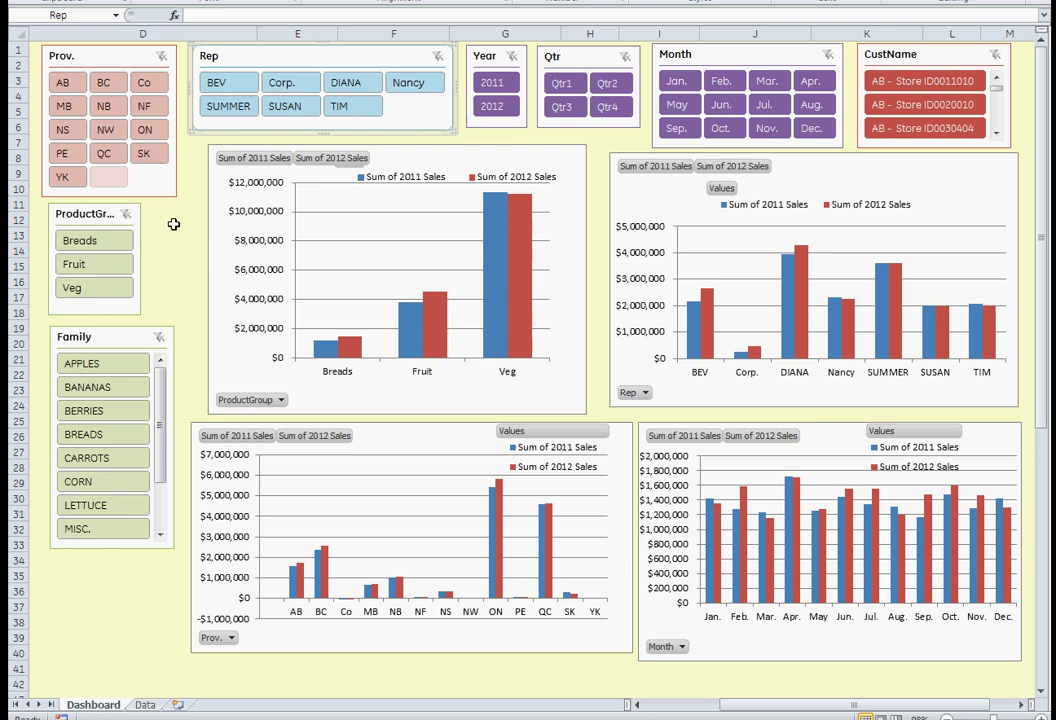
pyautogui.click(104, 54)
pyautogui.rightClick(104, 54)
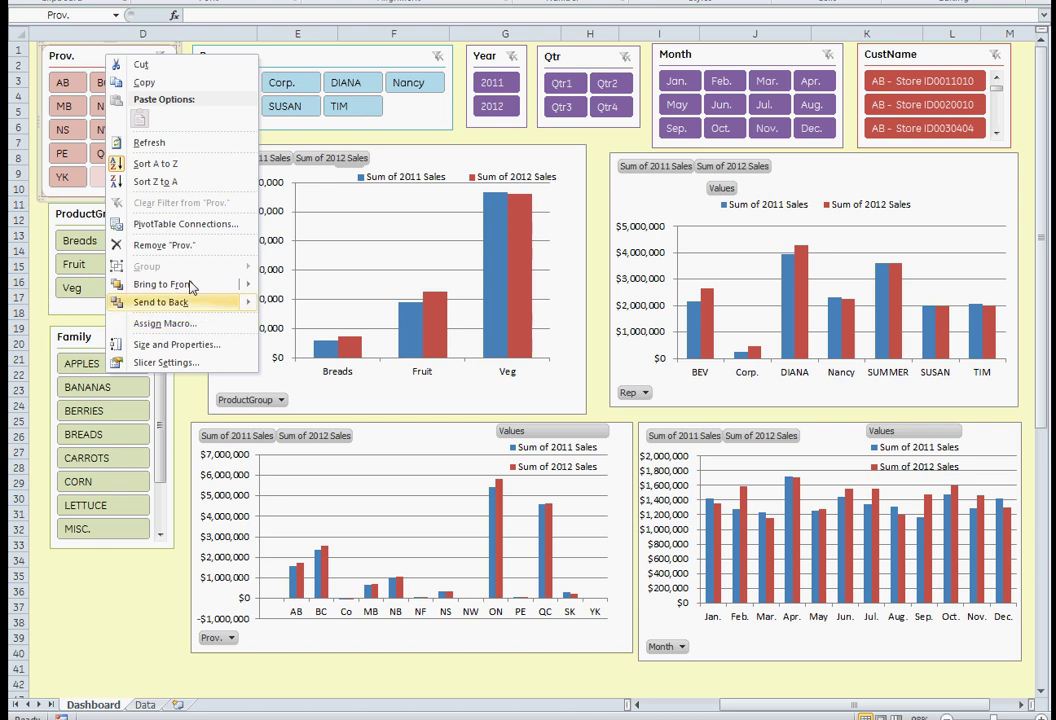
pyautogui.click(80, 50)
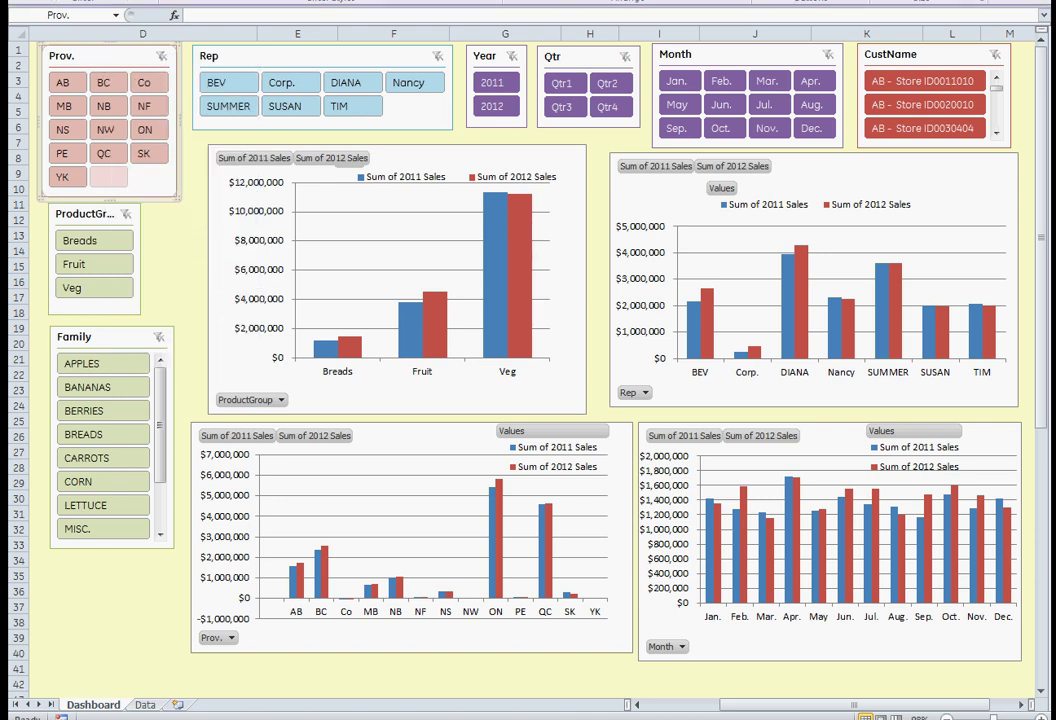
pyautogui.click(490, 1)
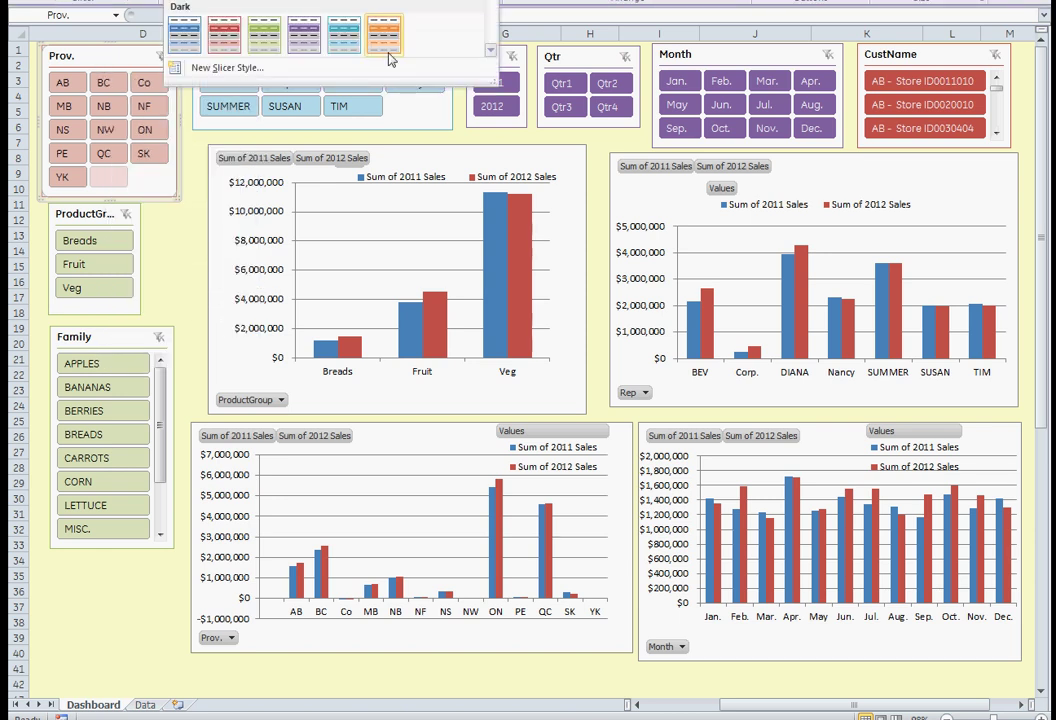
pyautogui.click(185, 35)
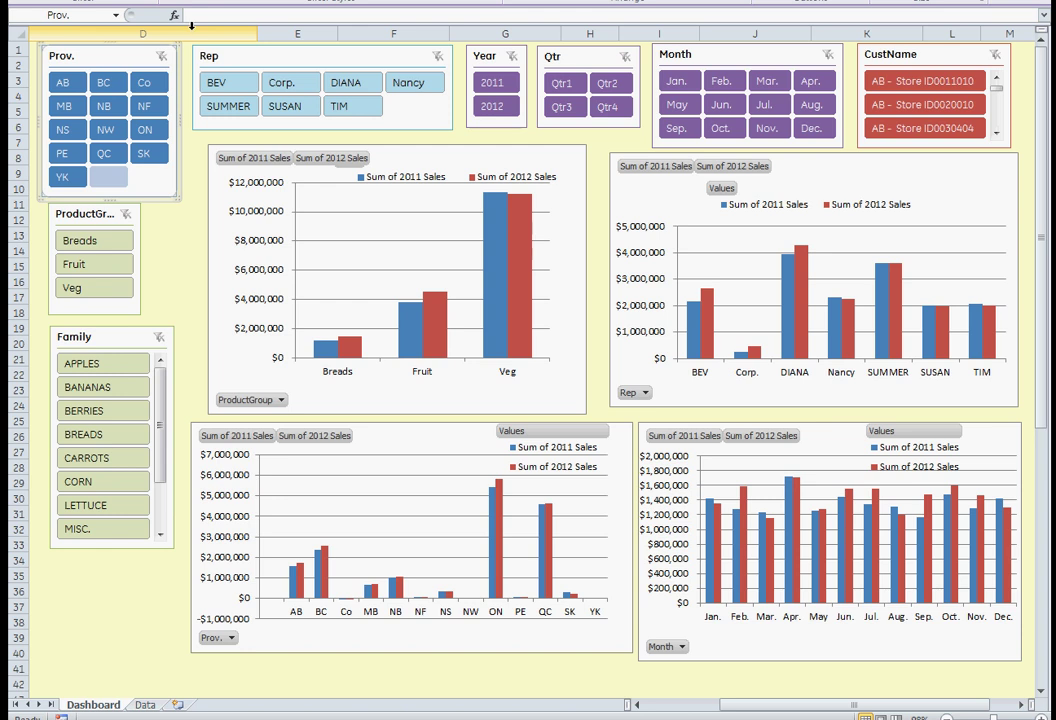
pyautogui.click(490, 1)
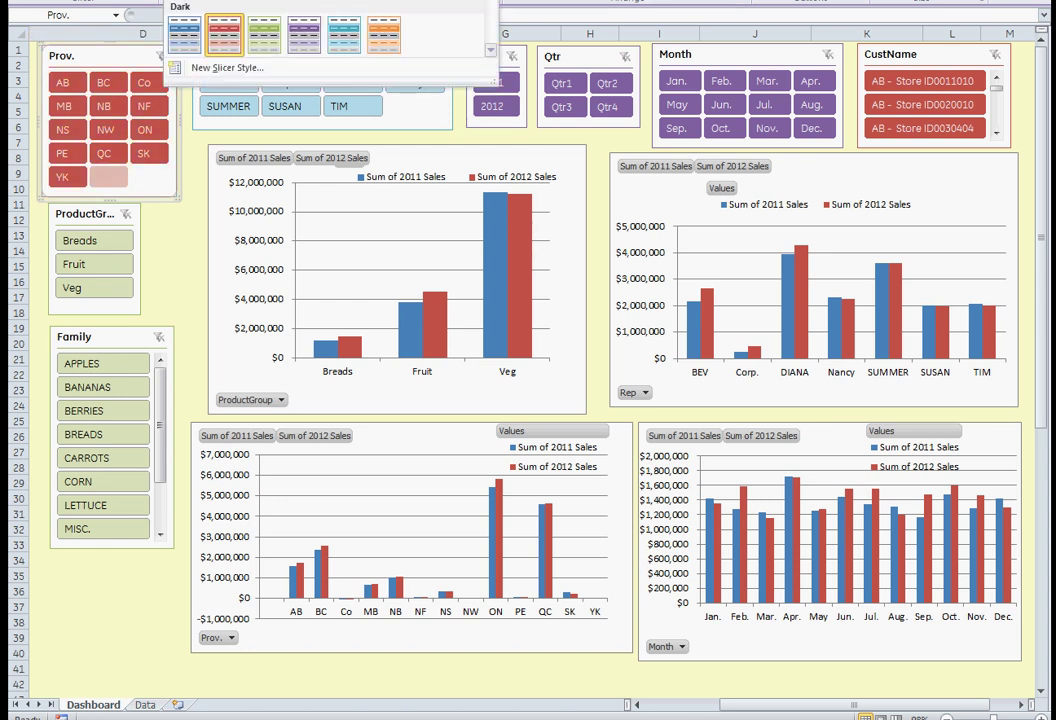
pyautogui.click(161, 3)
pyautogui.click(163, 297)
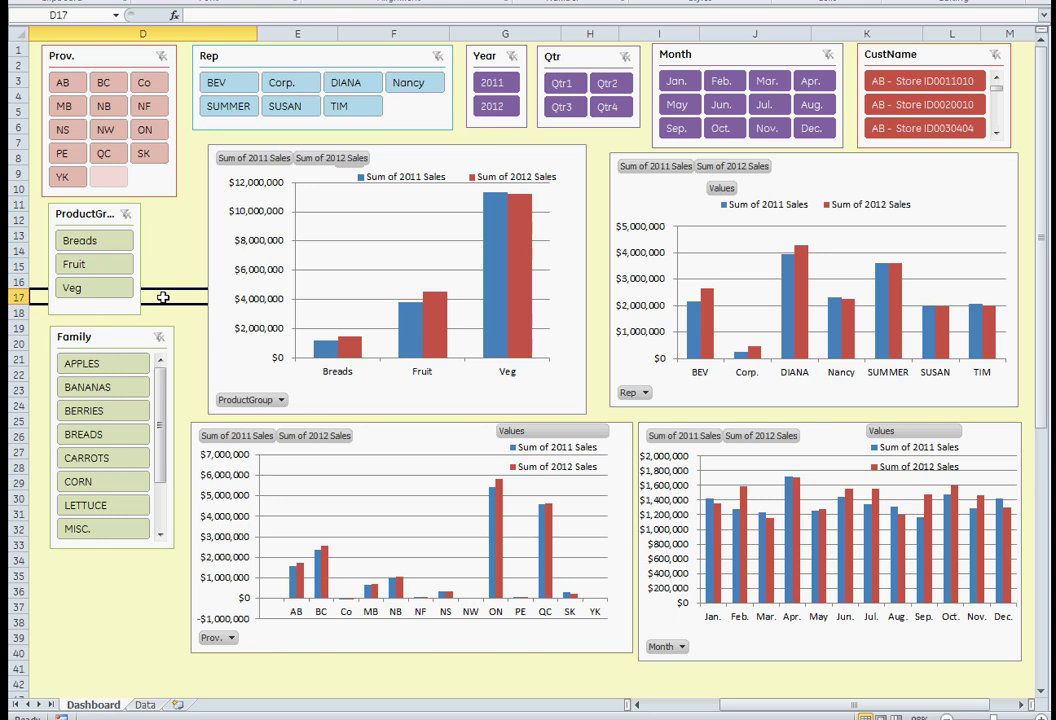
pyautogui.click(146, 705)
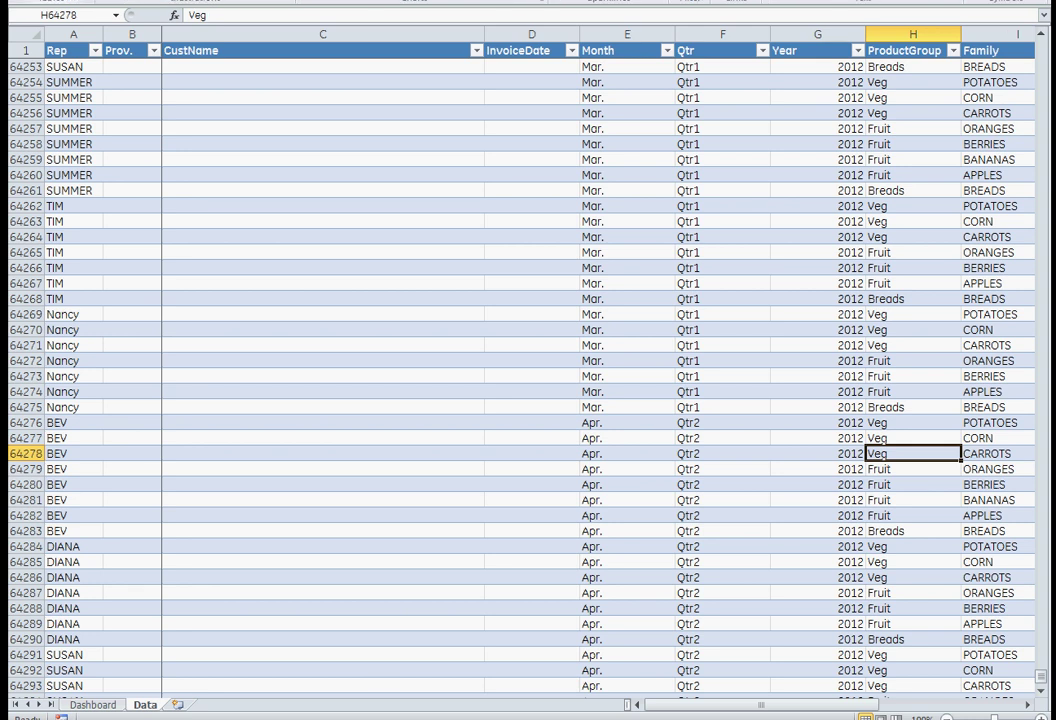
pyautogui.hotkey('alt', 'n')
pyautogui.press('v')
pyautogui.press('Escape')
pyautogui.click(95, 705)
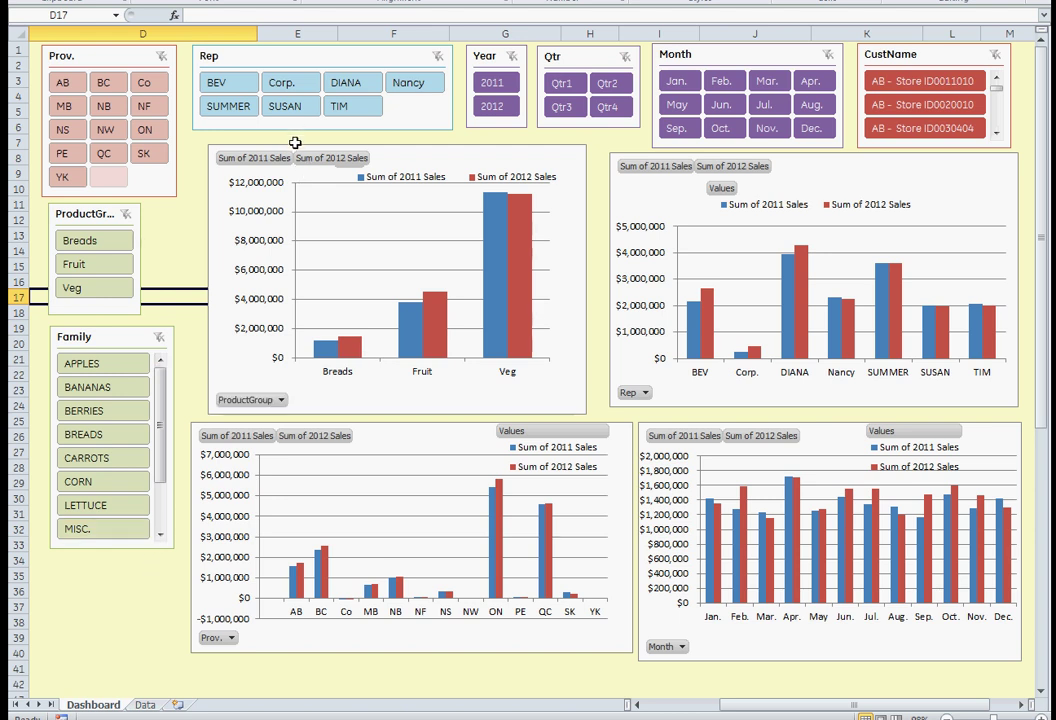
# Insert an SKU slicer from the ProductGroup pivot chart, move it left and widen it.
pyautogui.click(203, 178)
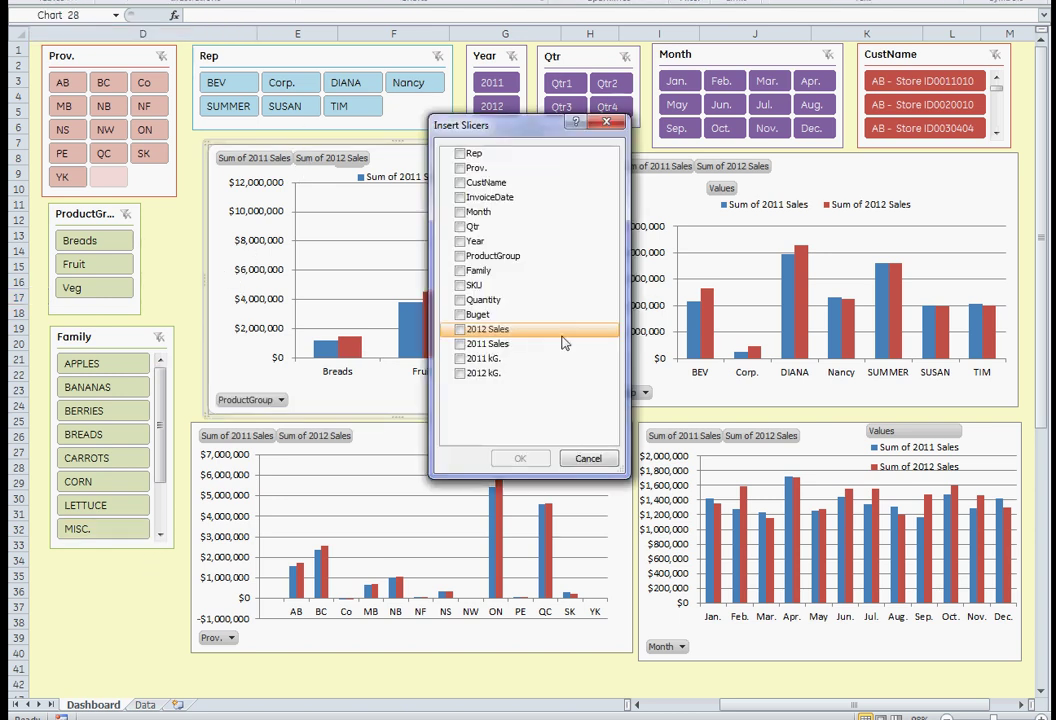
pyautogui.click(460, 285)
pyautogui.click(530, 459)
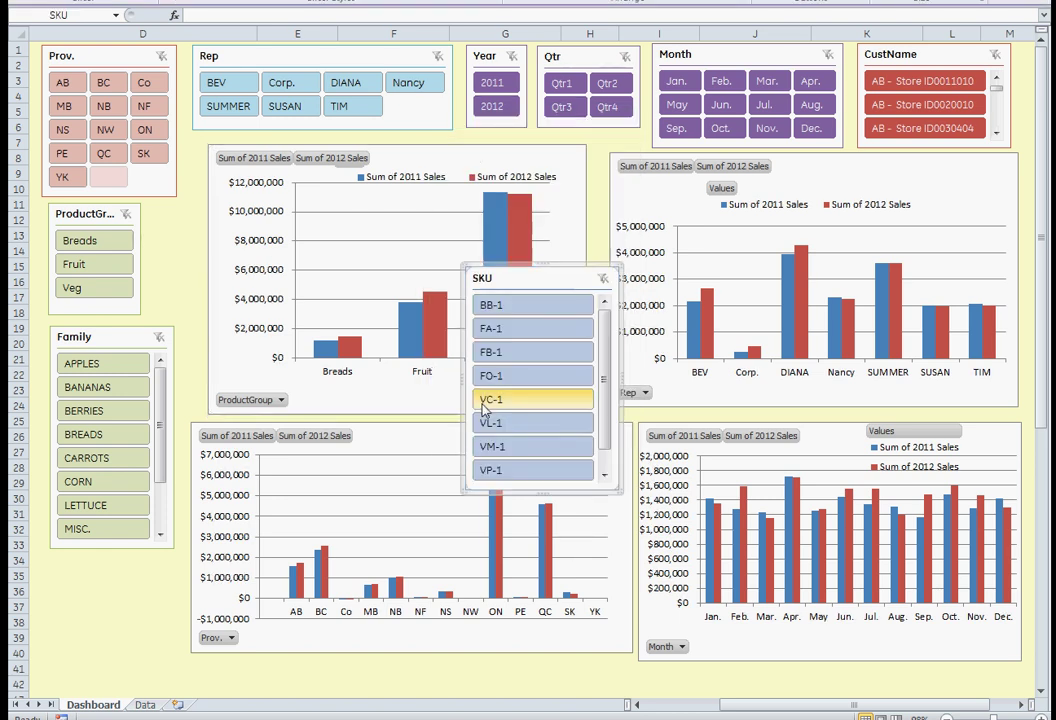
pyautogui.moveTo(575, 284); pyautogui.dragTo(182, 251)
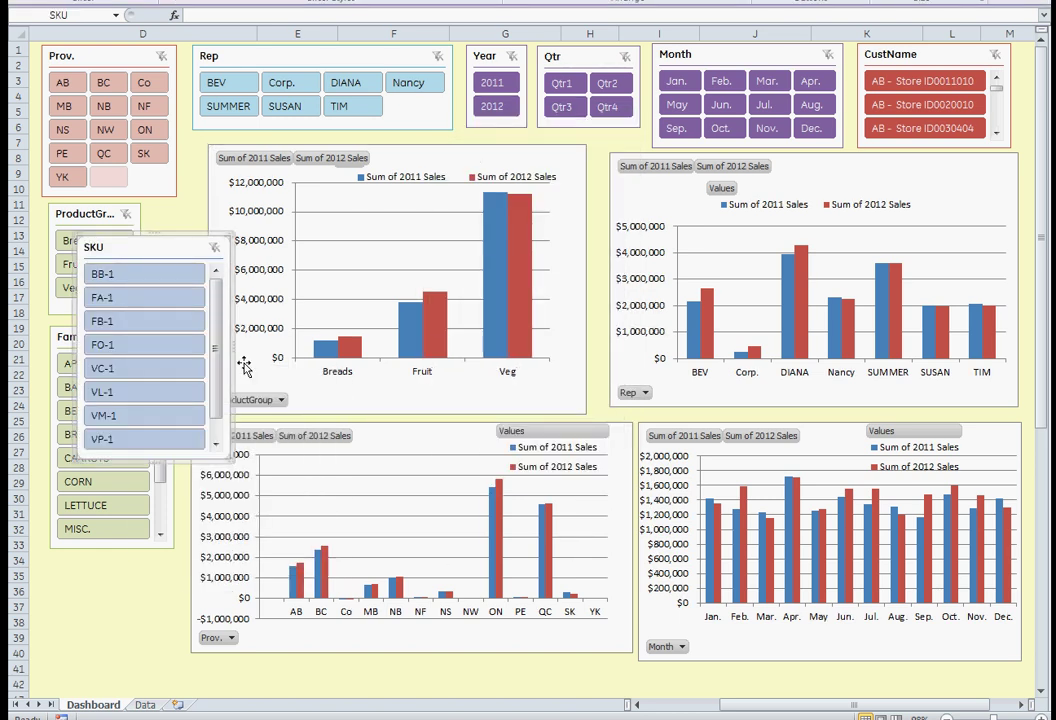
pyautogui.moveTo(231, 347); pyautogui.dragTo(292, 350)
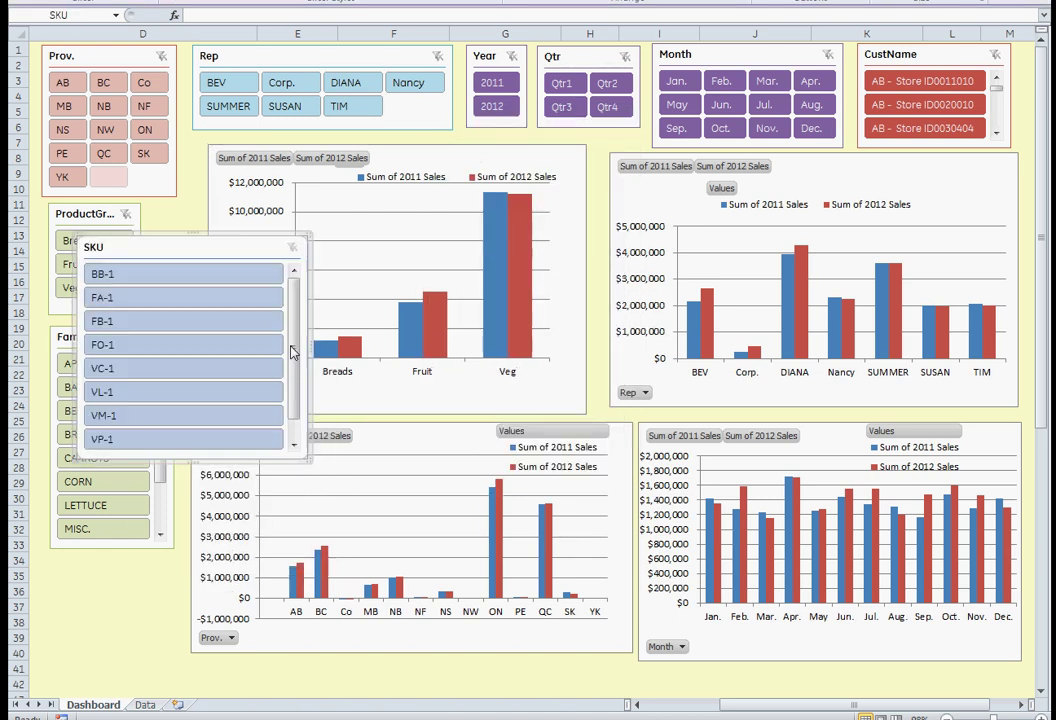
# Set the SKU slicer's number of columns to 3 in Size and Properties.
pyautogui.rightClick(198, 258)
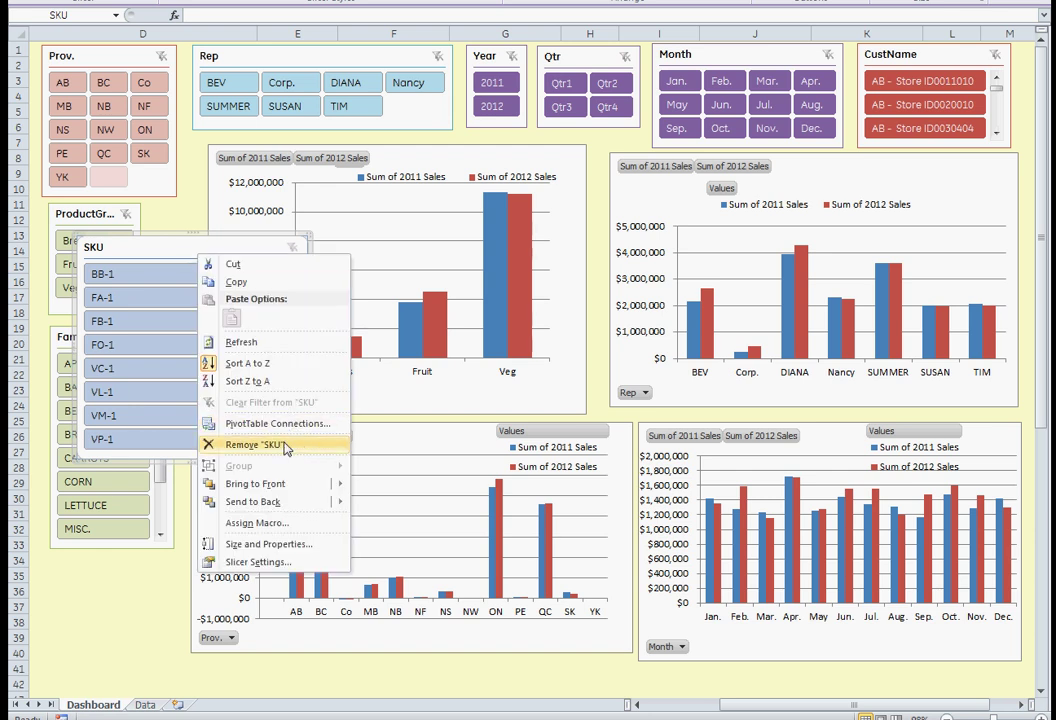
pyautogui.click(262, 543)
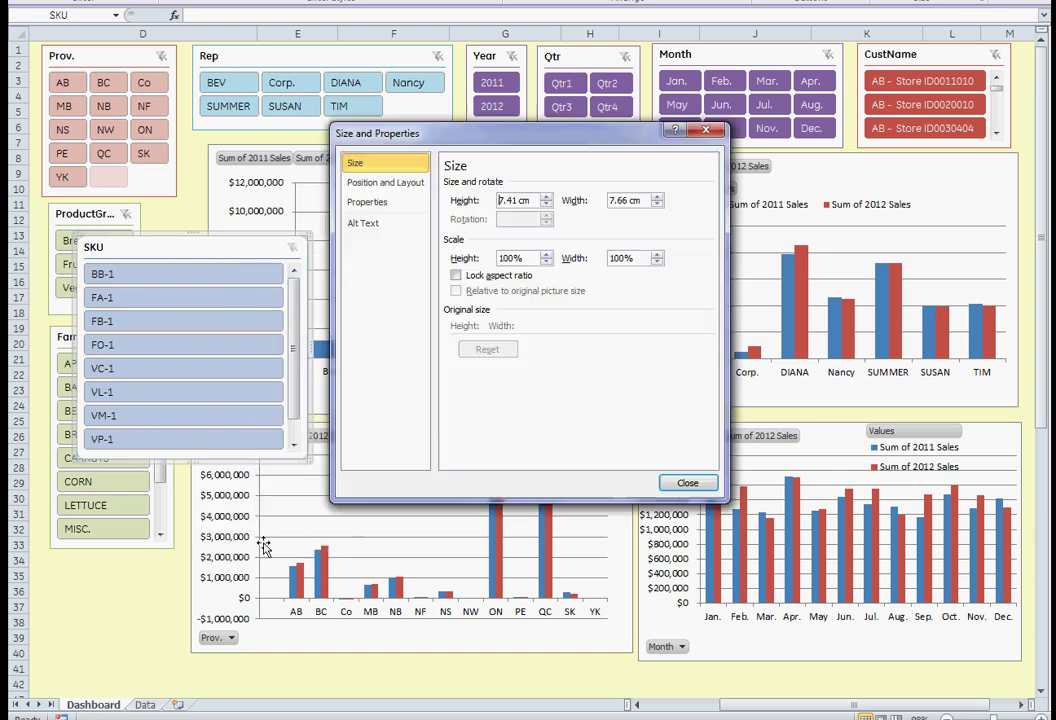
pyautogui.click(385, 182)
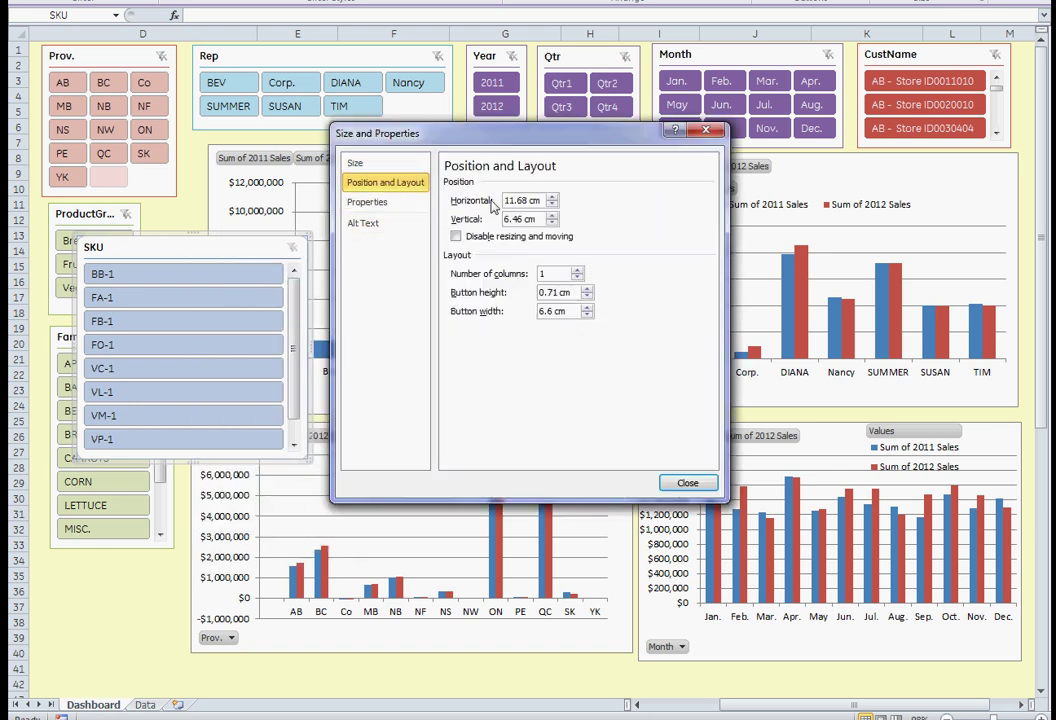
pyautogui.click(576, 270)
pyautogui.click(576, 270)
pyautogui.click(688, 482)
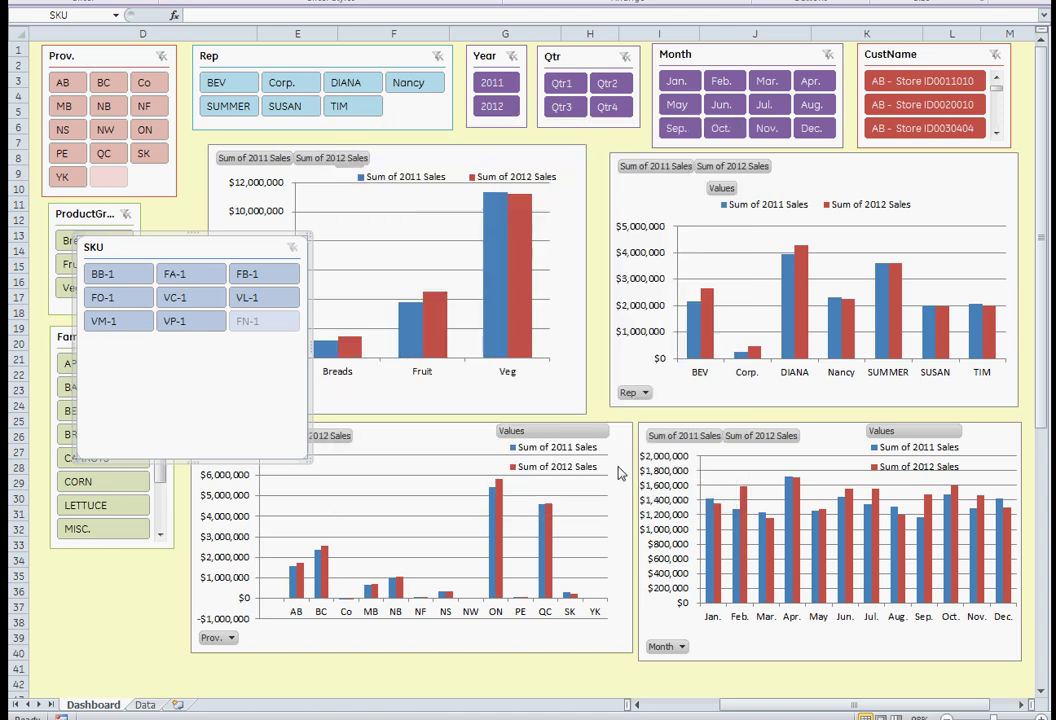
# Drag the SKU slicer to the bottom-left corner below the Family slicer.
pyautogui.moveTo(158, 240); pyautogui.dragTo(140, 551)
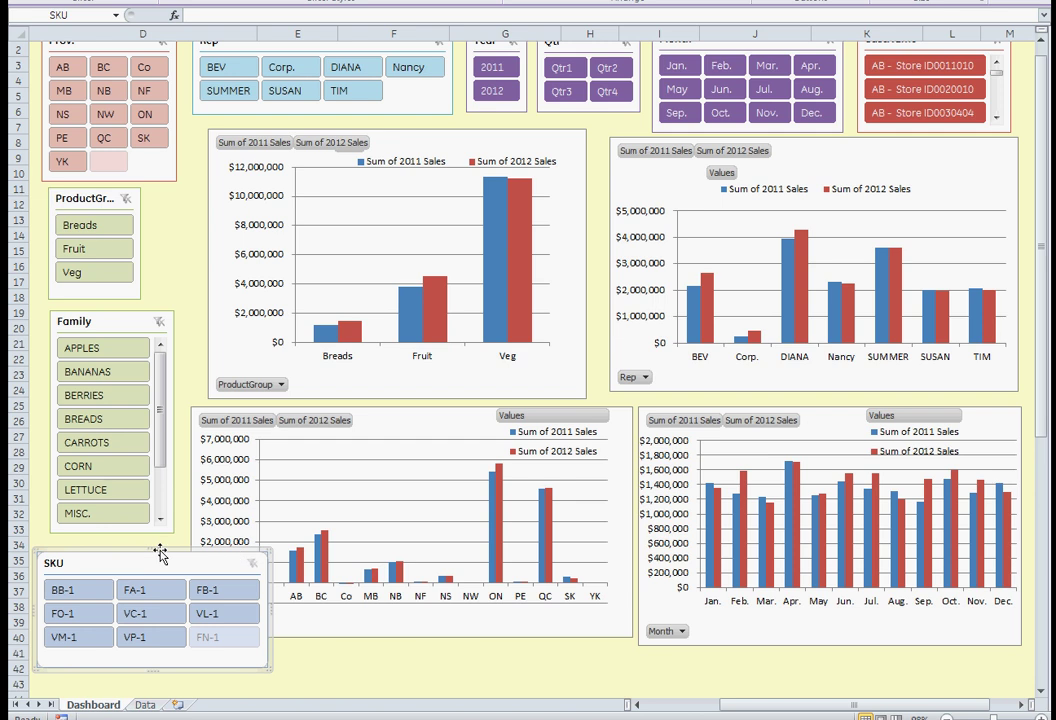